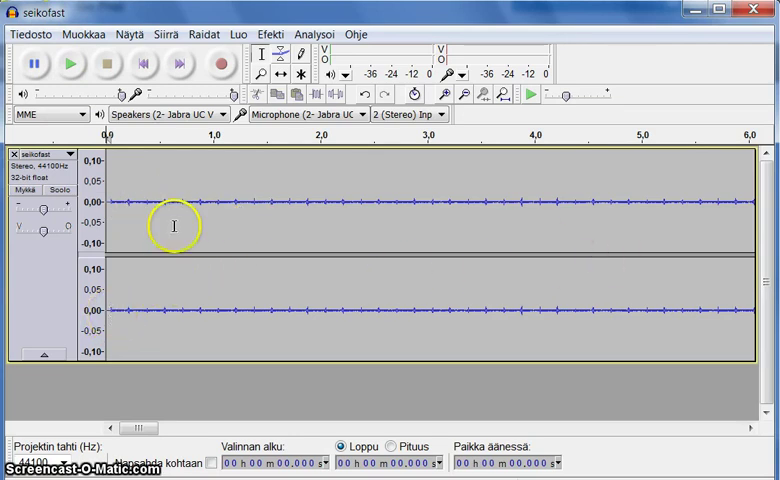
Zoom the seikofast waveform's vertical ruler so the amplitude scale spans ±0.05.
click(90, 310)
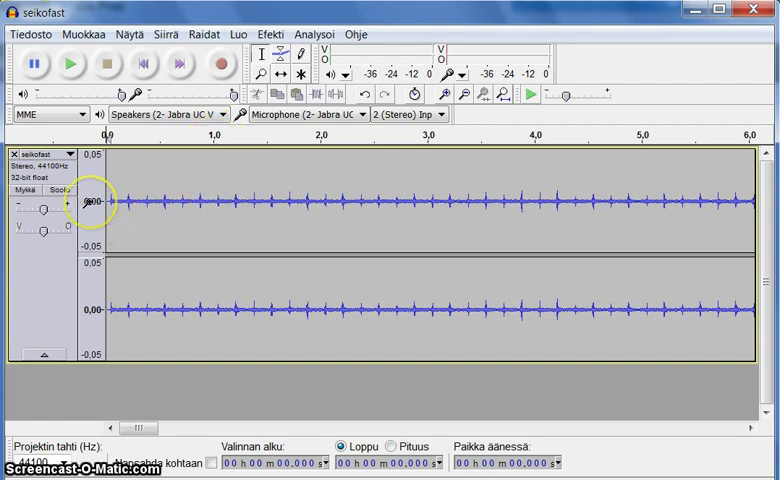
Zoom the timeline in so about three seconds of seikofast ticks fill the view.
click(447, 95)
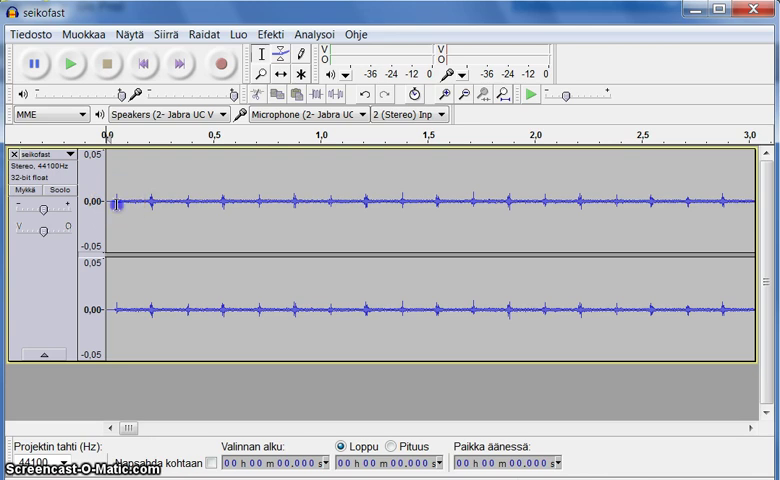
Delete the lead-in before the first tick, zoom in, and mark exactly 1.000 s.
drag(120, 203, 106, 203)
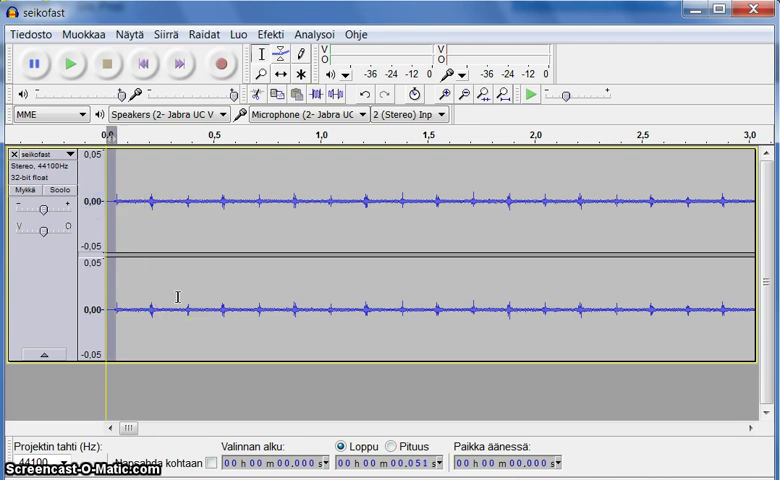
key(Delete)
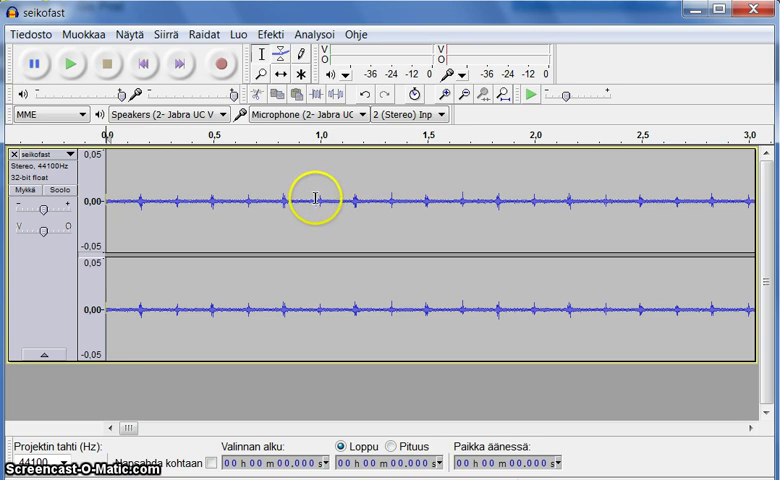
click(320, 200)
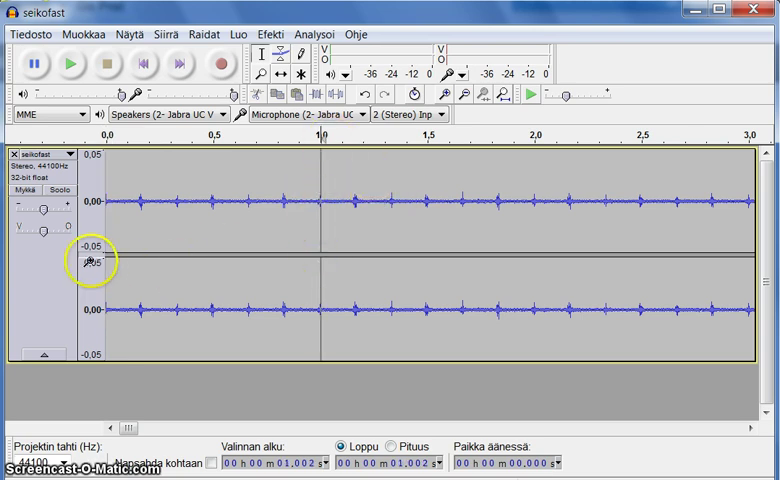
click(446, 94)
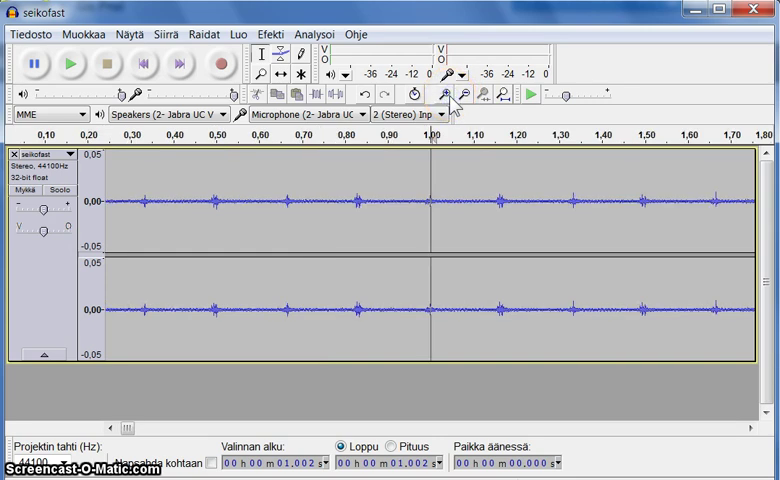
click(457, 230)
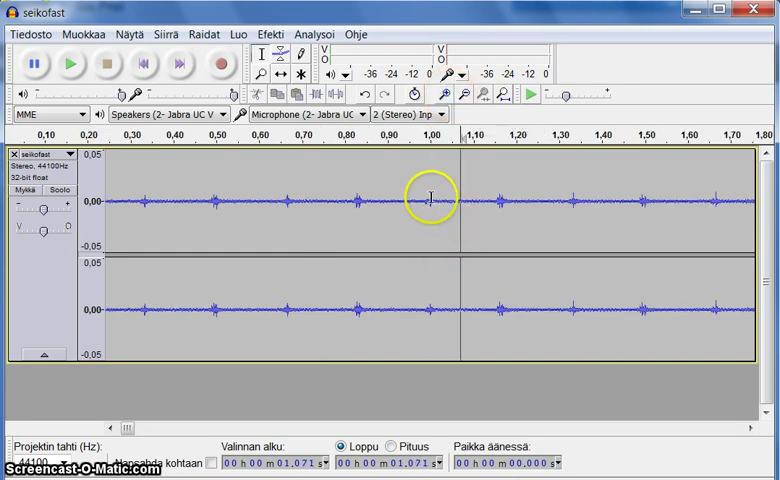
click(430, 200)
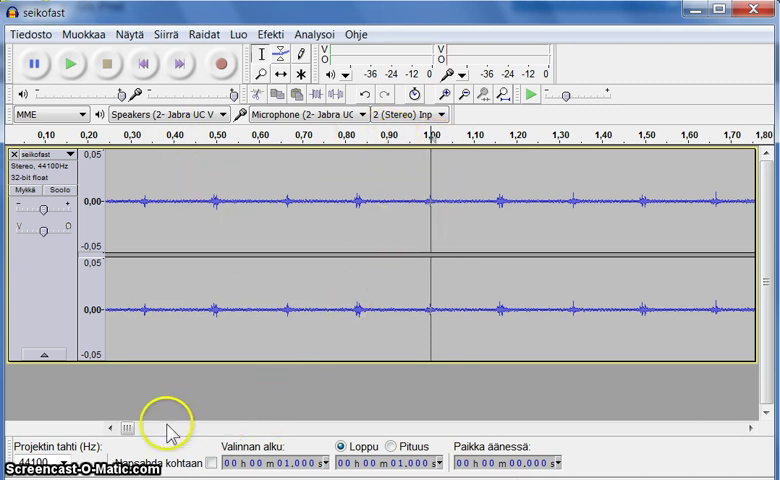
mouse_move(127, 430)
mouse_down()
mouse_move(348, 430)
mouse_move(124, 432)
mouse_up()
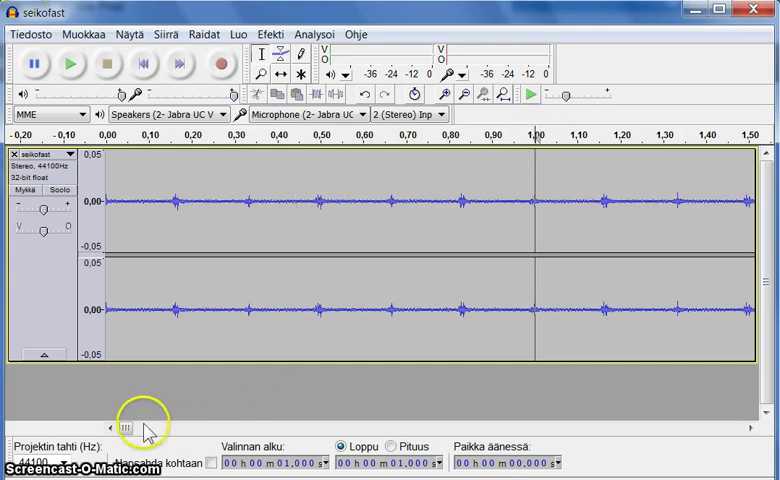
mouse_move(126, 428)
mouse_down()
mouse_move(214, 430)
mouse_move(182, 430)
mouse_up()
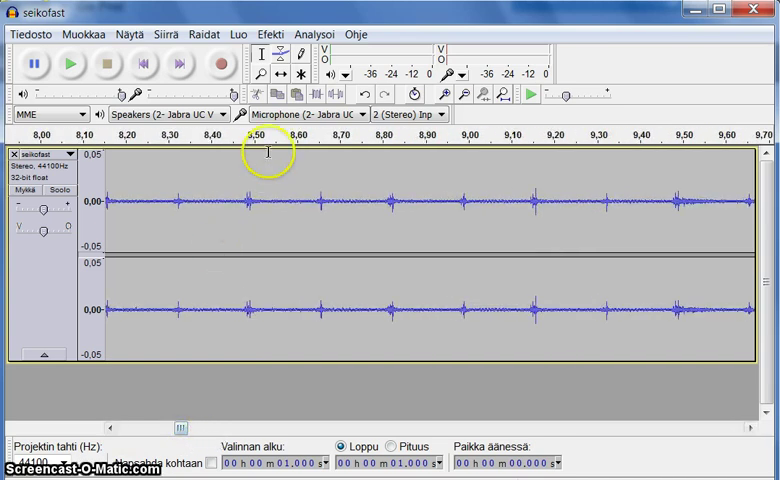
Mark the tick at 8.5 s and the tick near 9 s.
click(253, 200)
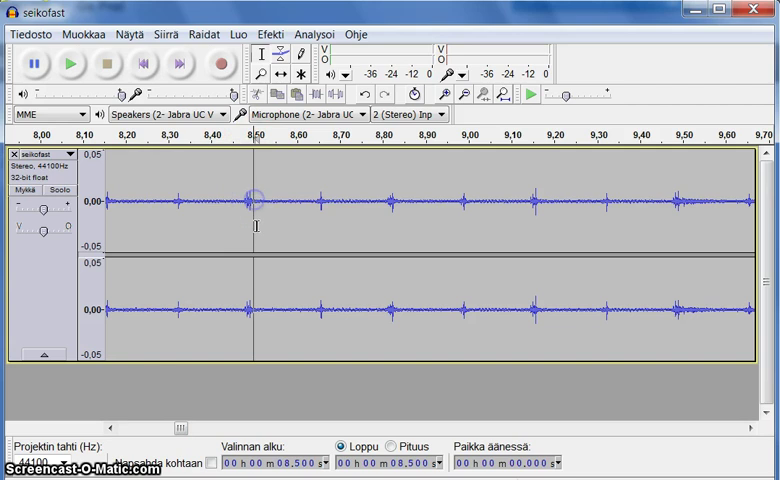
click(467, 202)
click(471, 202)
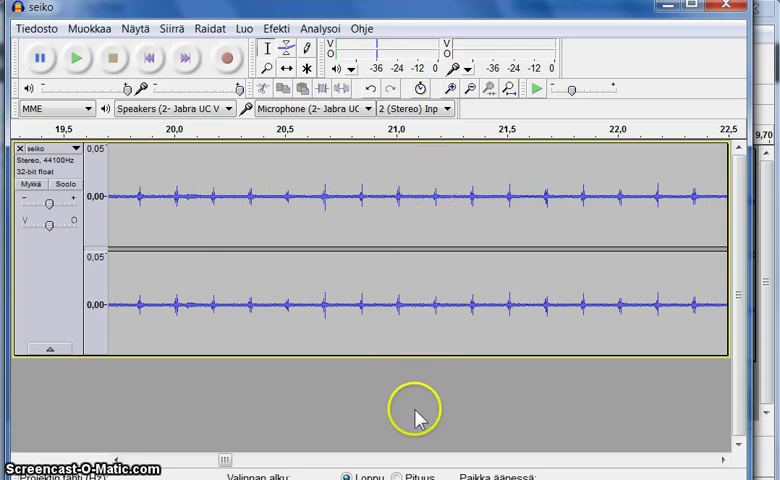
drag(225, 460, 115, 468)
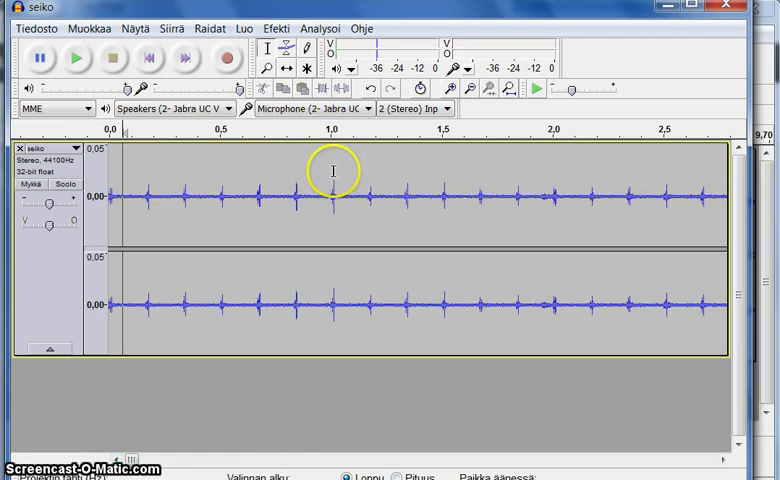
Mark 1 s, then select the short lead-in before seiko's first tick.
click(334, 185)
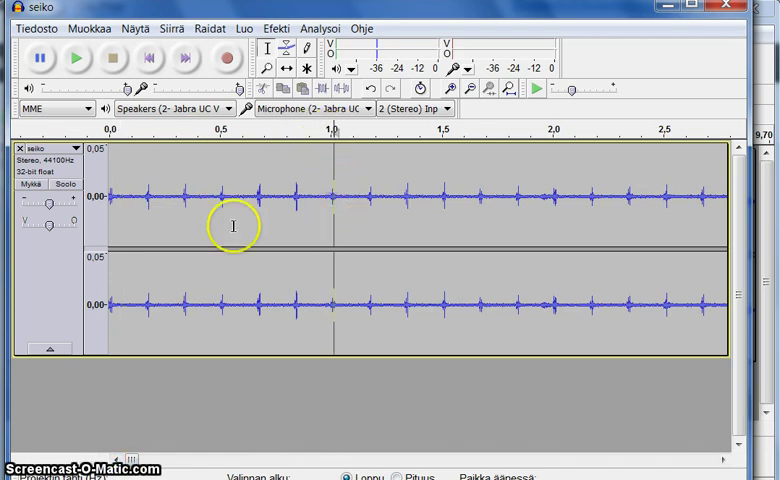
click(131, 197)
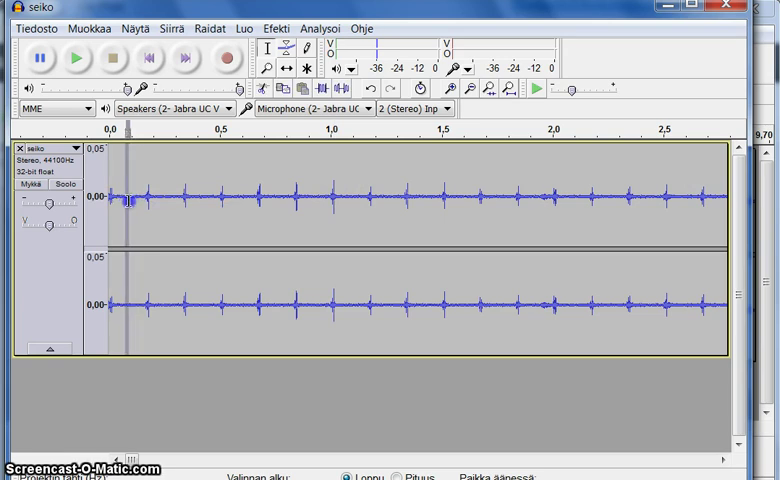
click(132, 198)
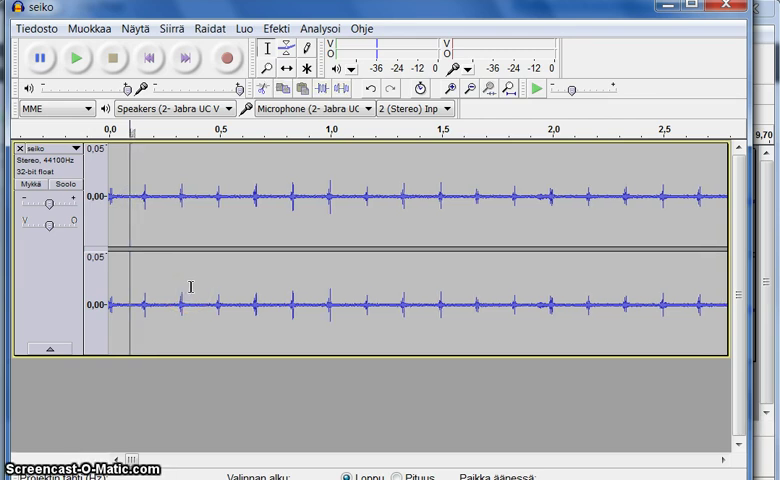
Zoom in around 2 s and mark 1.00 s, 2.00 s and the tick near 2.50 s.
click(330, 188)
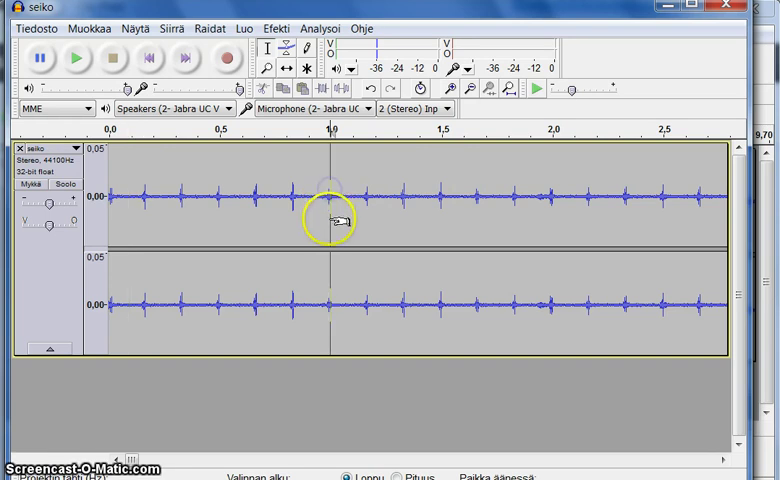
click(558, 197)
click(450, 88)
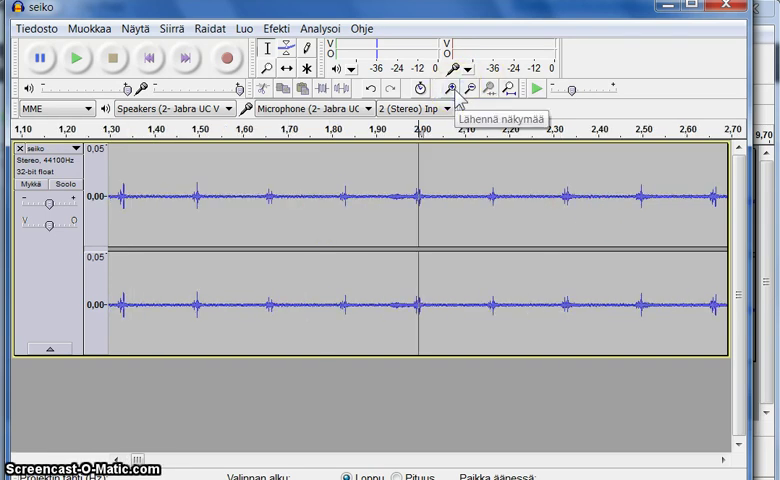
click(420, 196)
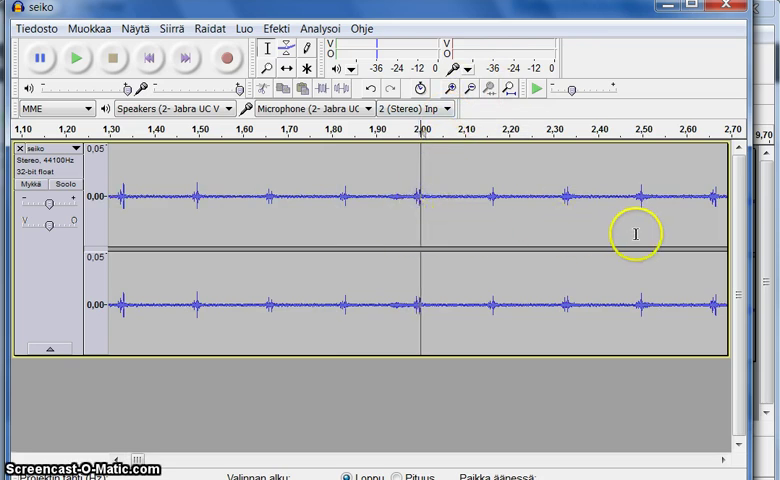
click(641, 192)
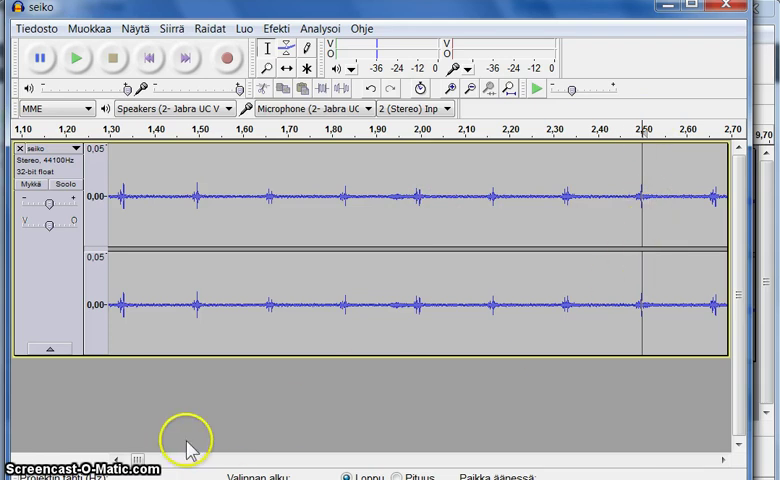
drag(140, 460, 558, 464)
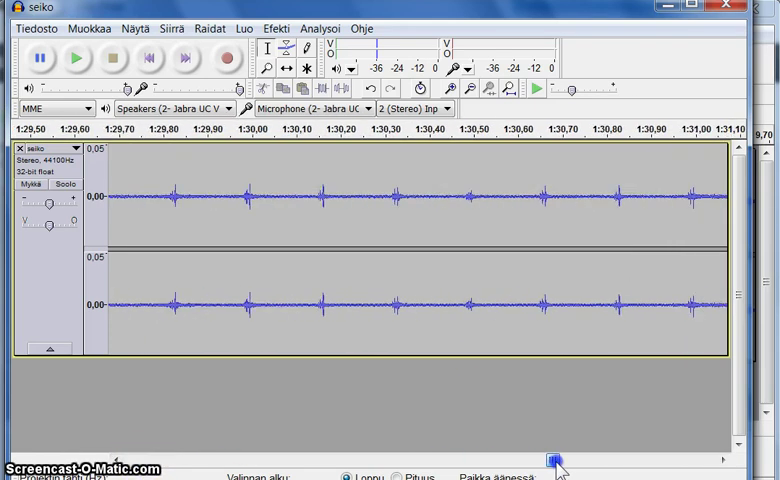
Mark the seiko tick near 1:30.50.
click(471, 197)
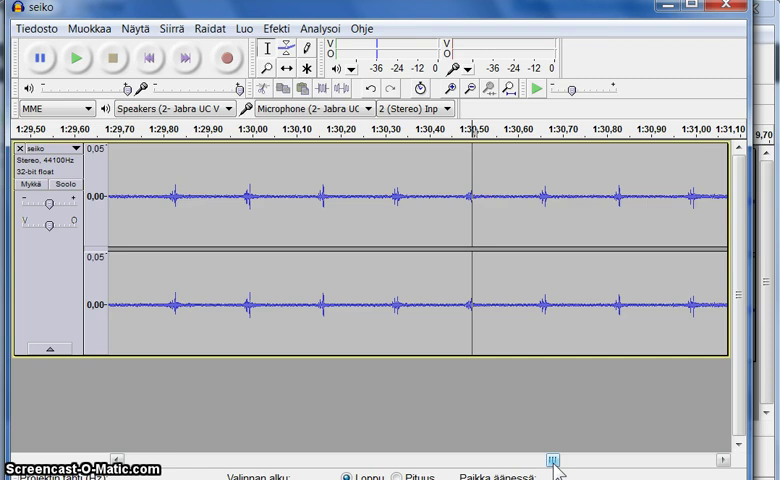
drag(555, 462, 700, 463)
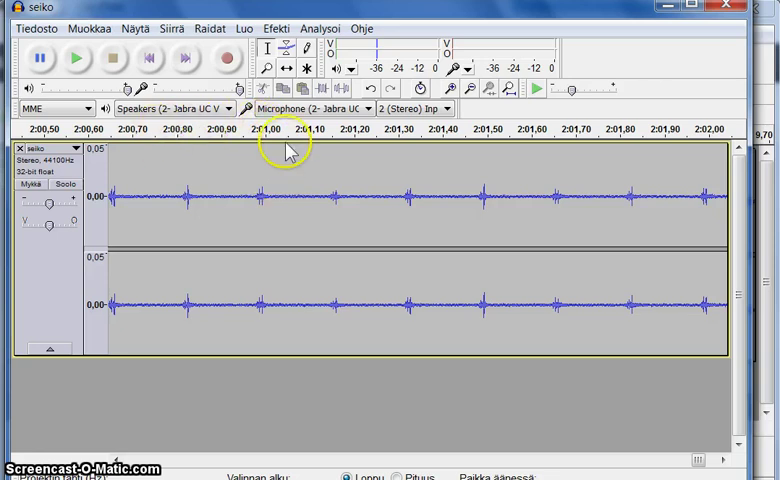
Mark near 2:01.00, zoom in three levels on the ticks, then out one.
click(264, 196)
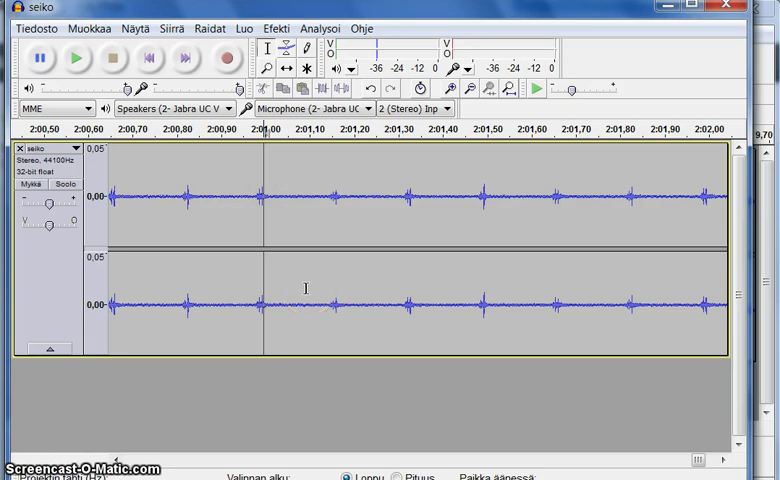
click(450, 89)
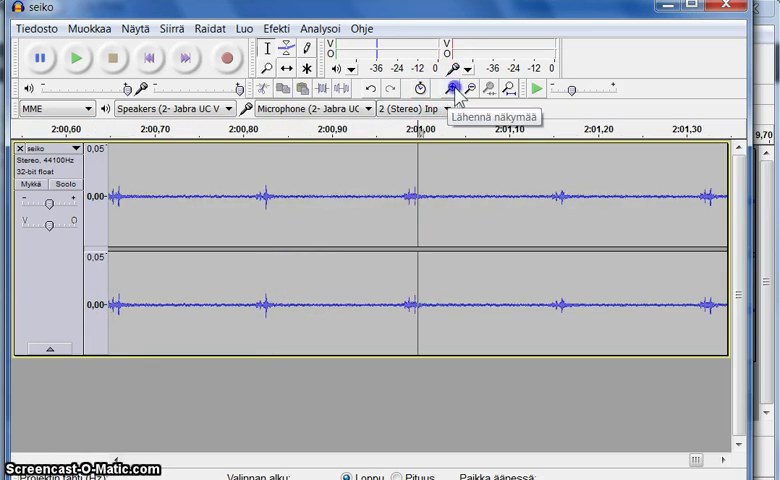
click(450, 89)
click(450, 89)
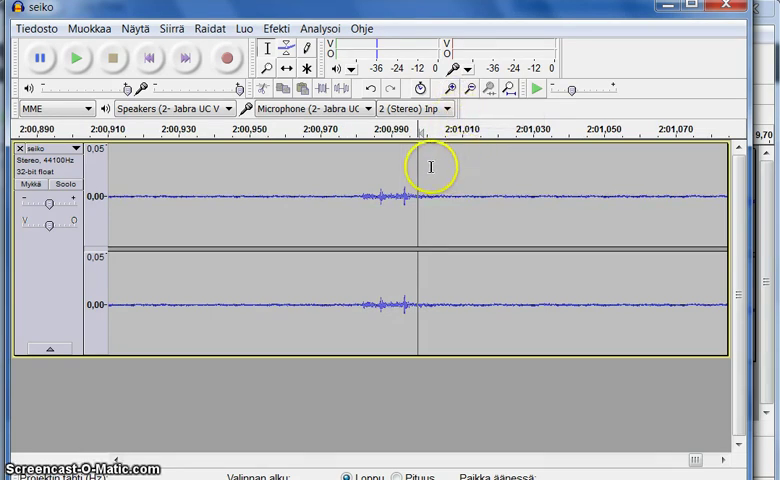
click(470, 88)
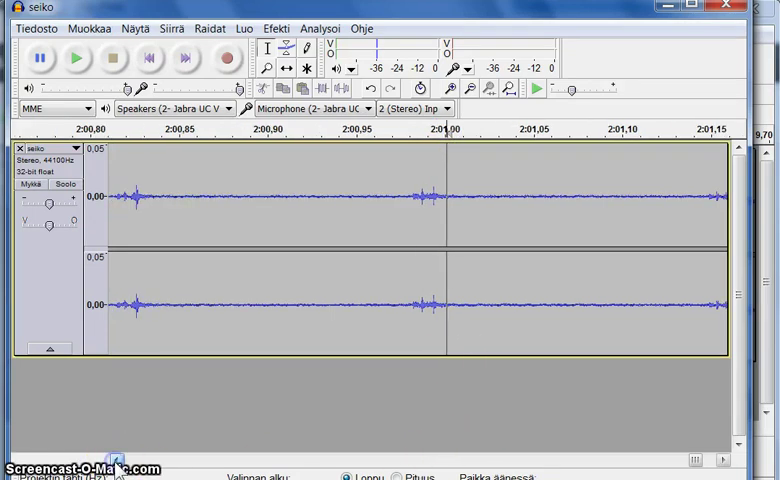
Scroll the view back earlier until the 2:00,00 point is visible.
click(115, 460)
click(115, 460)
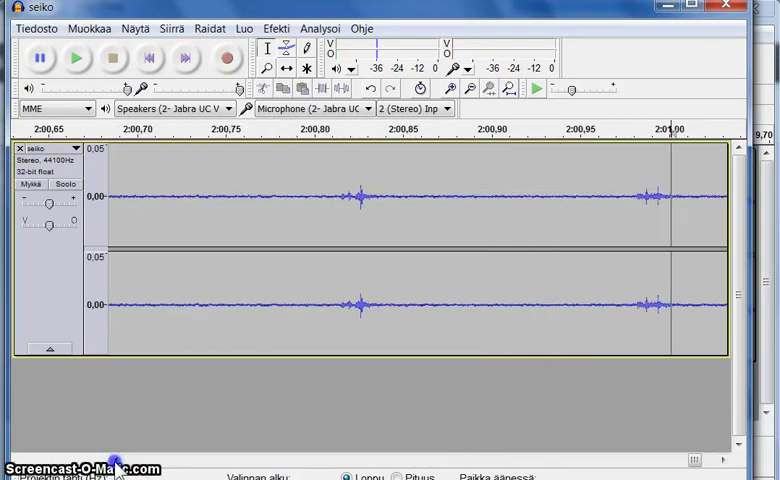
click(115, 460)
click(115, 460)
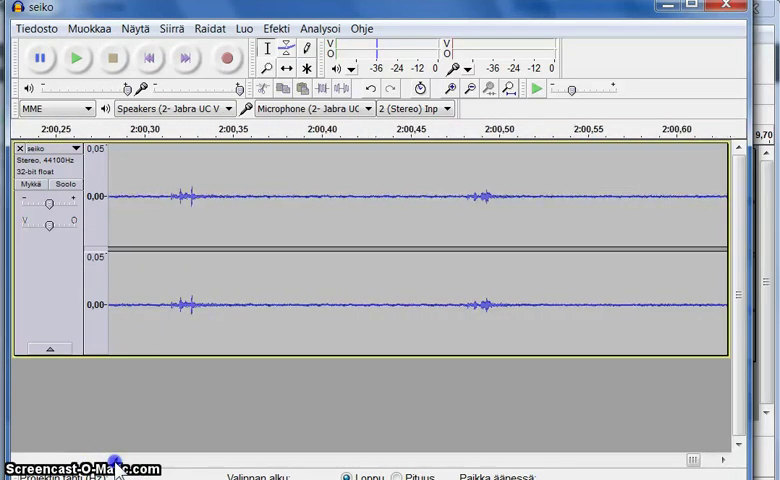
click(115, 460)
click(115, 460)
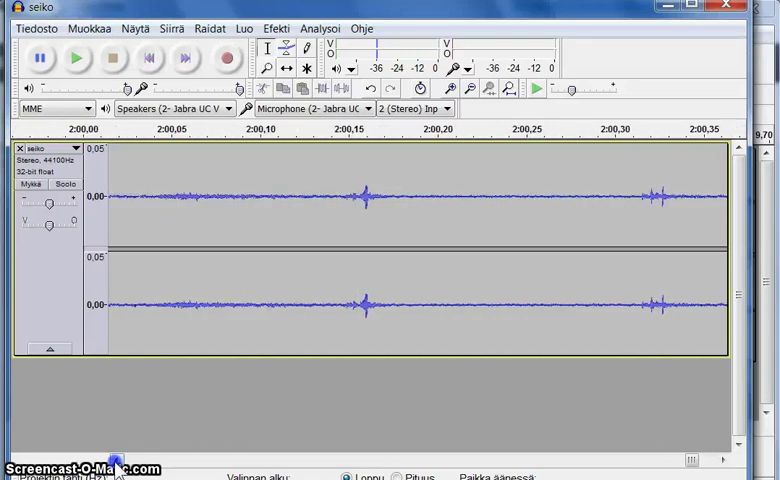
click(115, 460)
click(115, 460)
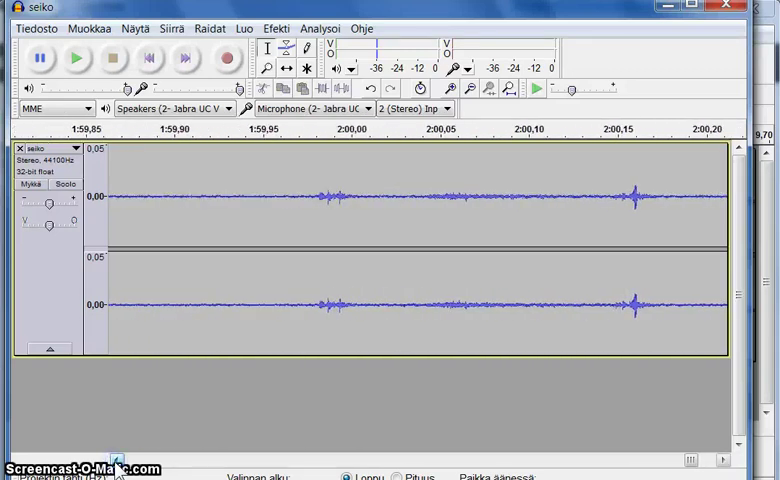
Mark 2:00,00, then move the mark onto the tick just before it.
click(352, 154)
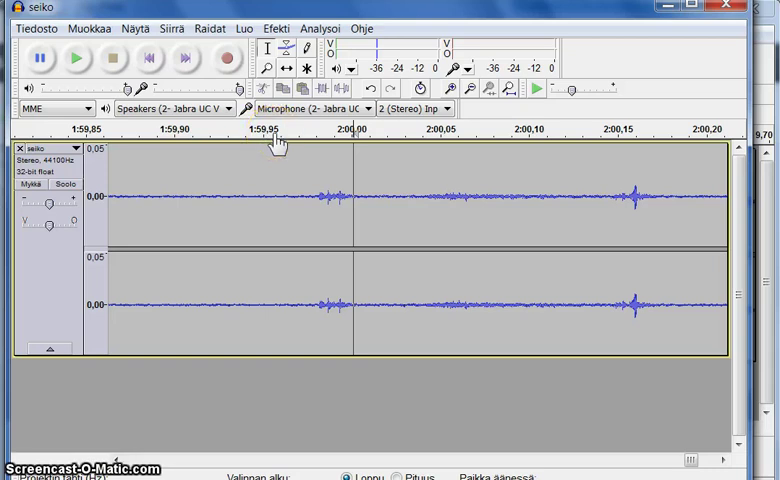
click(340, 192)
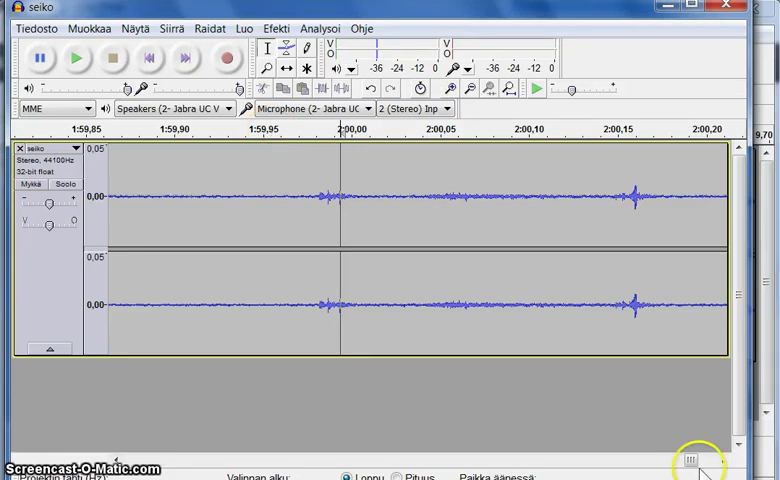
drag(690, 460, 132, 460)
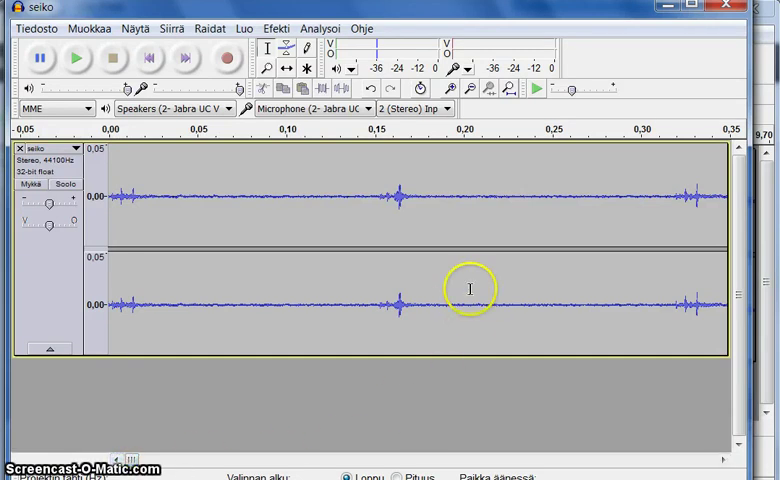
Scroll the view to the one-second point, then mark the 1.00 s tick and a point just after.
click(601, 461)
click(601, 464)
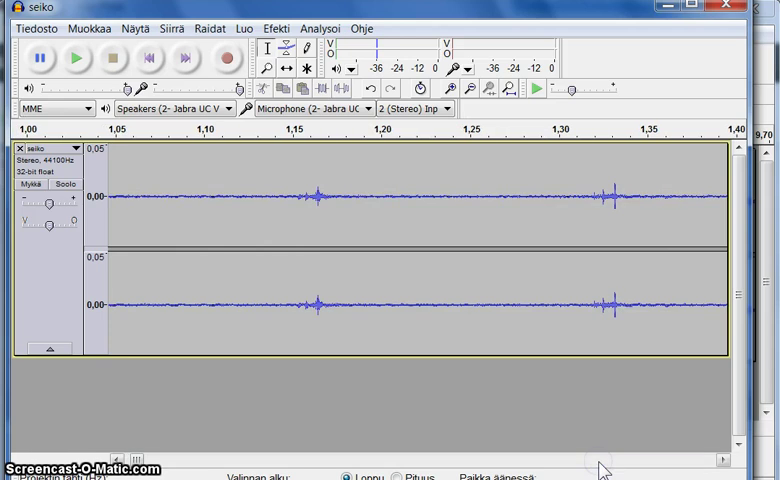
click(603, 466)
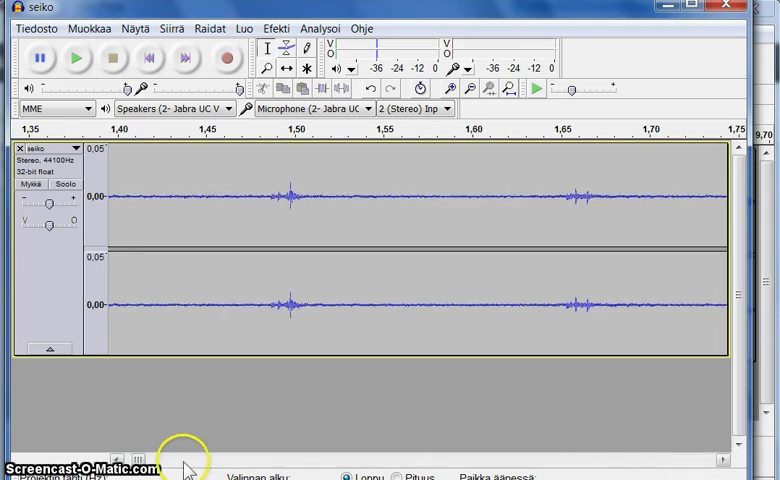
click(130, 462)
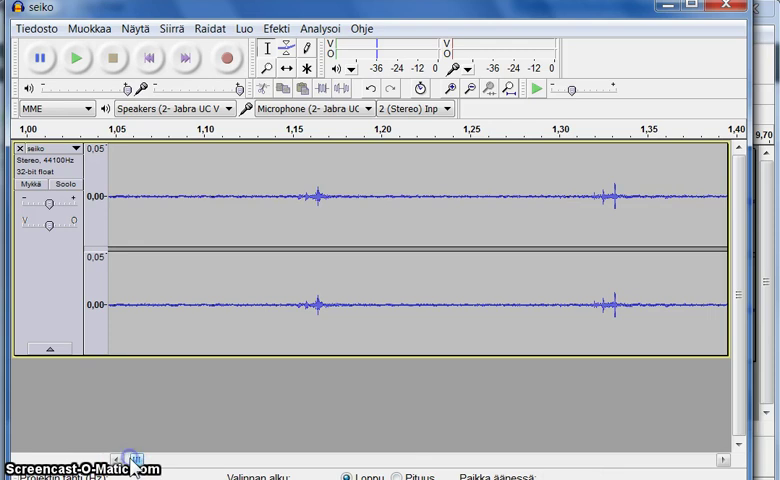
click(120, 462)
click(120, 462)
click(120, 462)
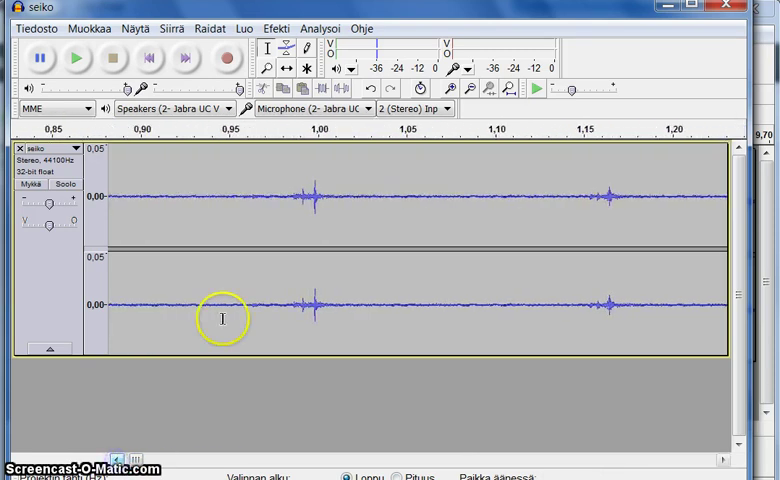
click(316, 189)
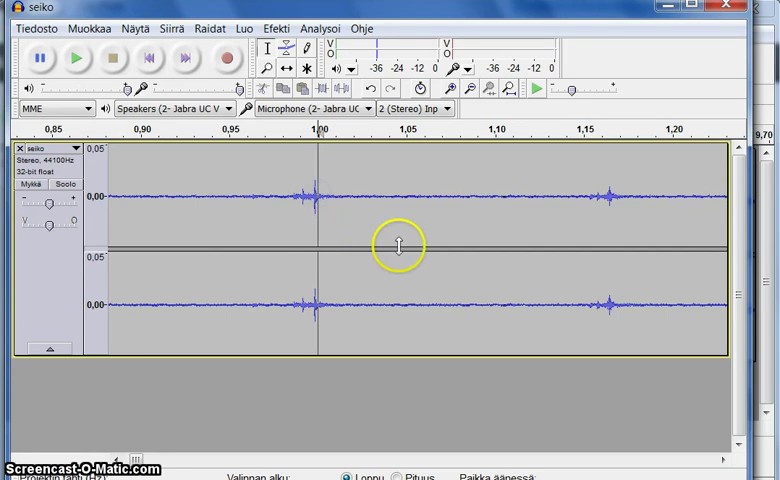
click(442, 278)
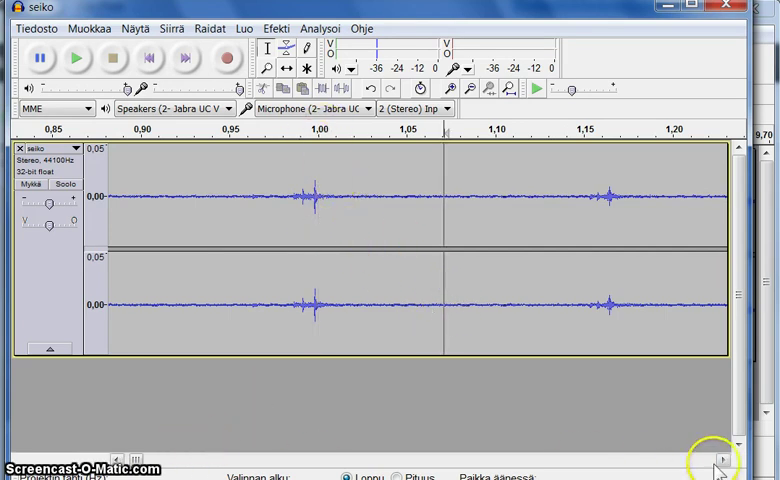
drag(720, 460, 722, 462)
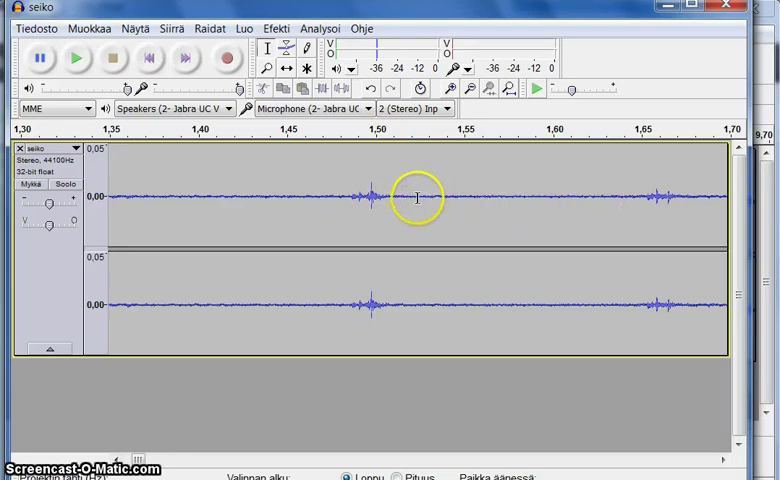
Mark the 1.50 s point, then mark 2:00.00 beside its nearby tick in the 1:59.85–2:00.20 view.
click(376, 167)
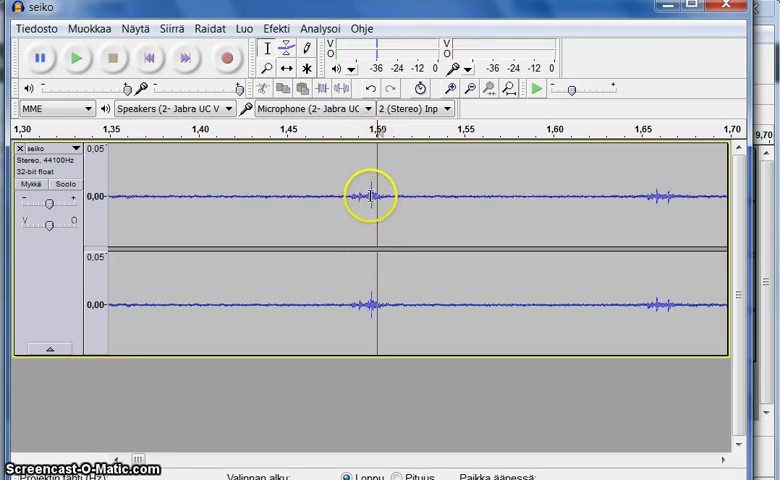
drag(140, 460, 702, 466)
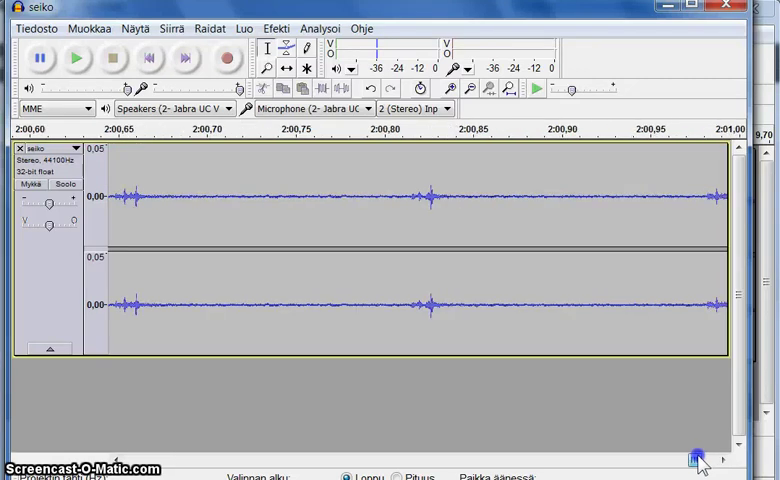
drag(702, 466, 699, 466)
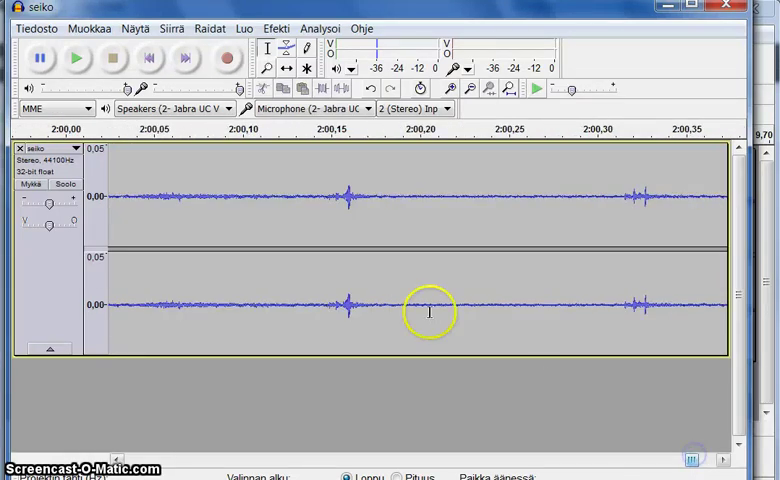
click(118, 460)
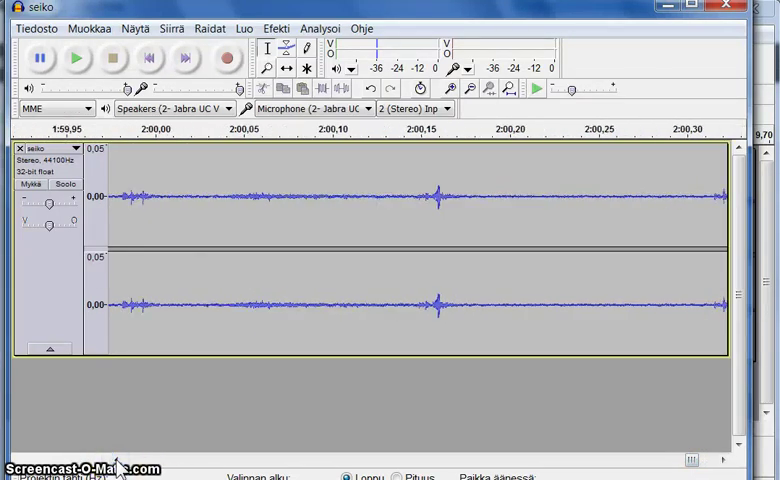
click(118, 460)
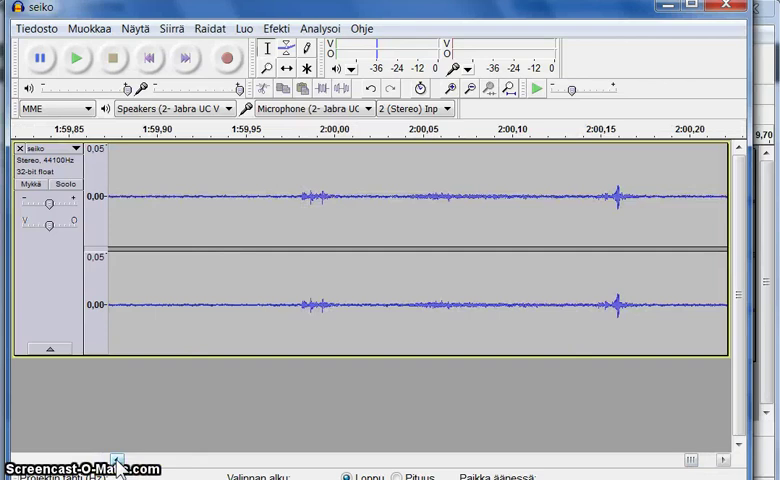
click(357, 152)
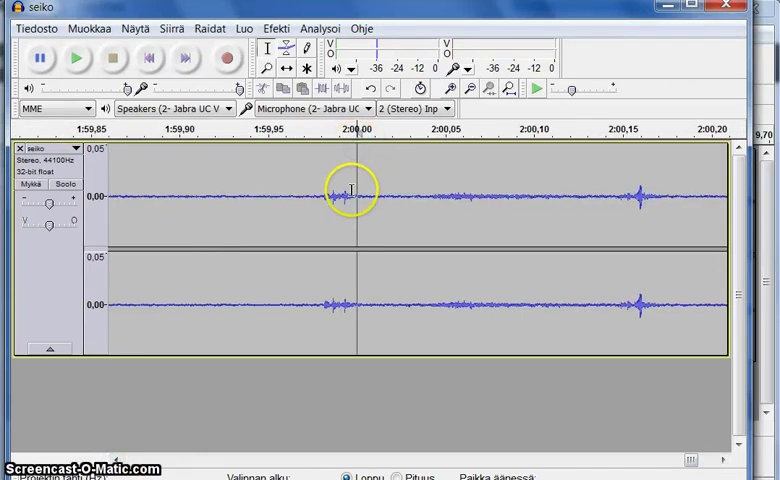